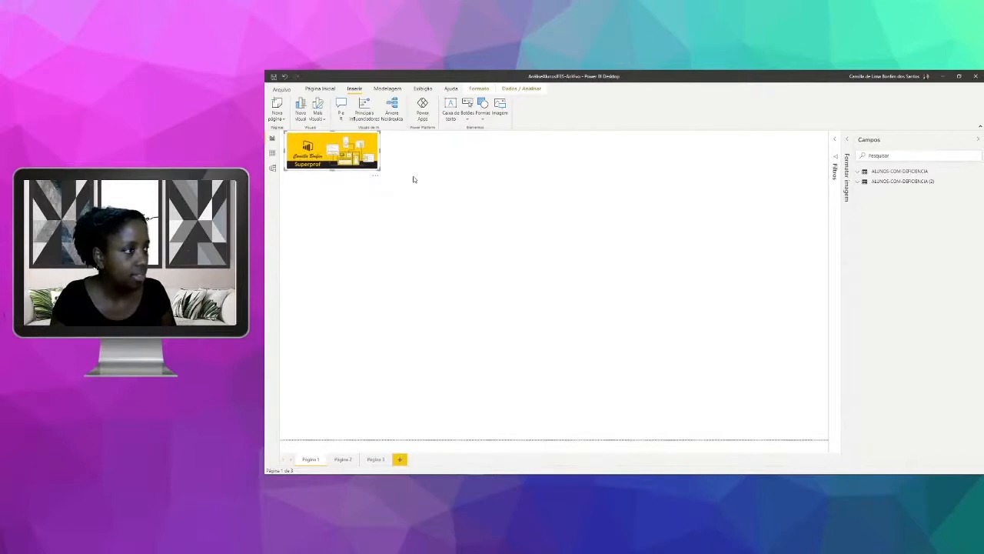
Deselect the logo image and expand the ALUNOS-COM-DEFICIENCIA table's fields and the available visualization types.
click(413, 179)
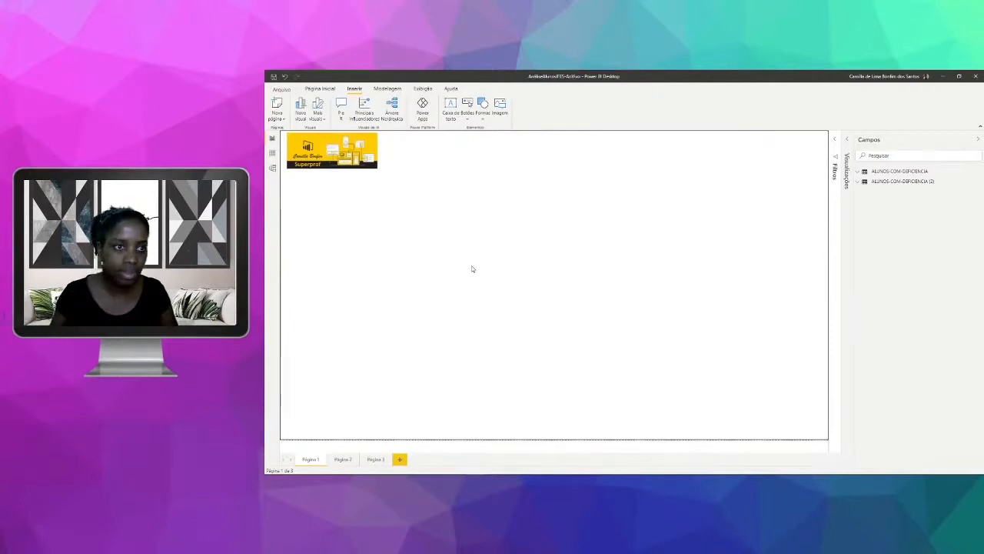
click(859, 172)
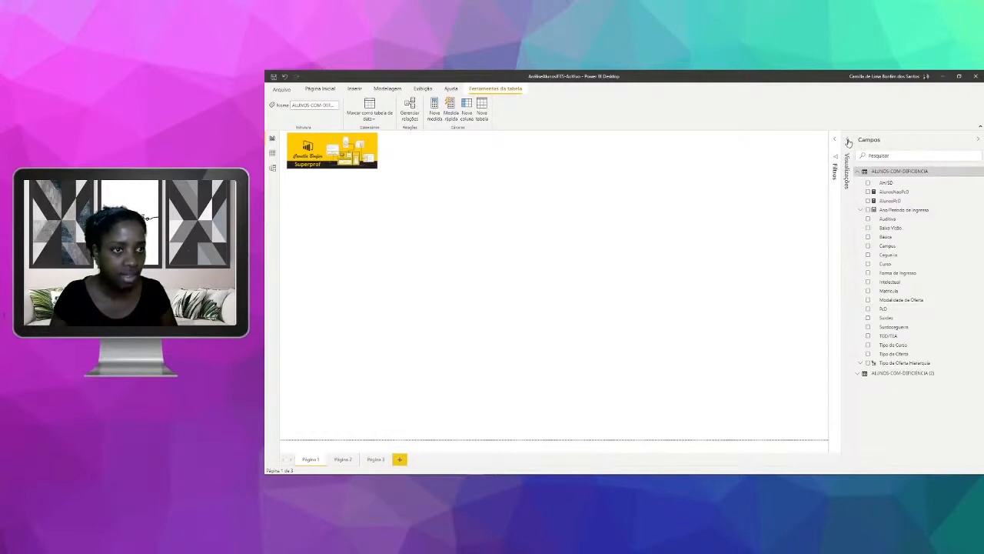
click(848, 141)
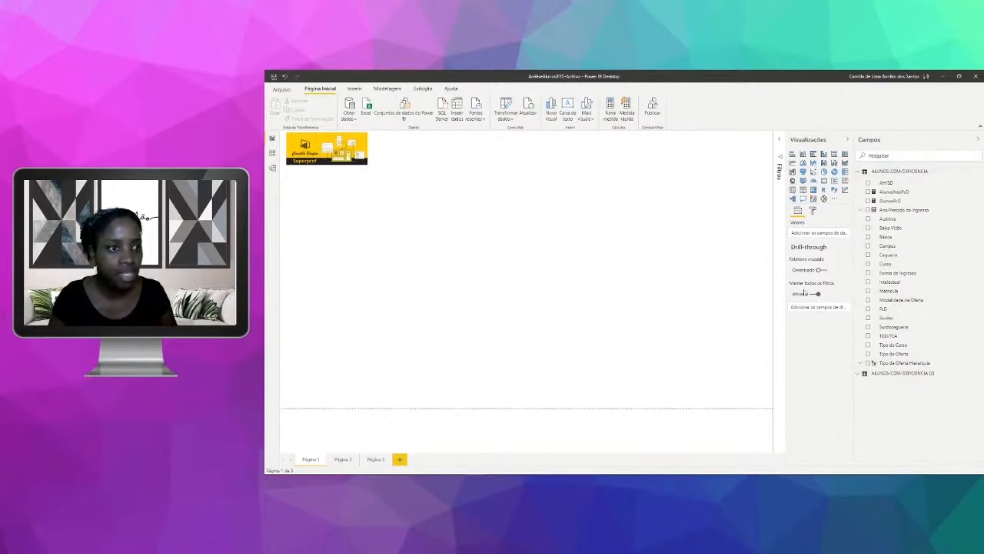
click(778, 140)
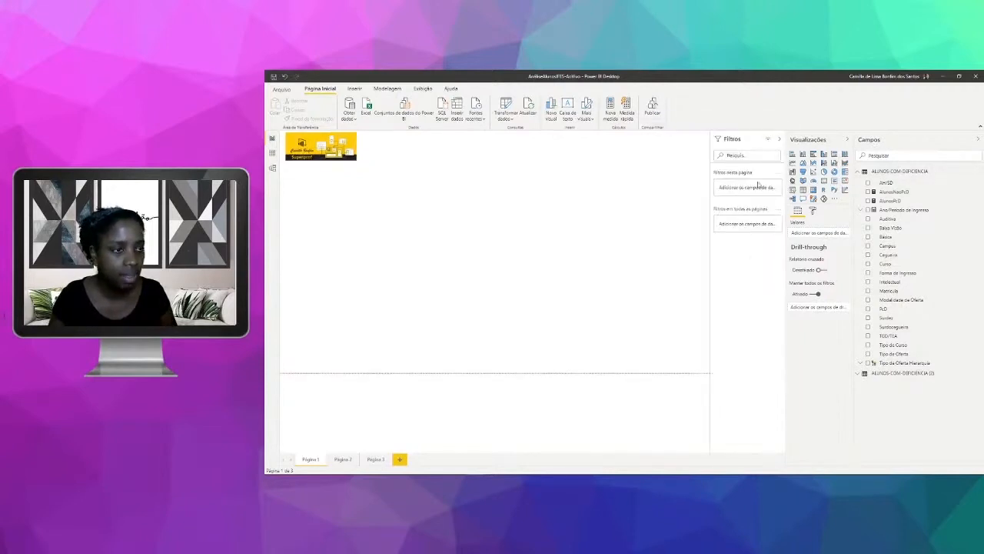
click(780, 139)
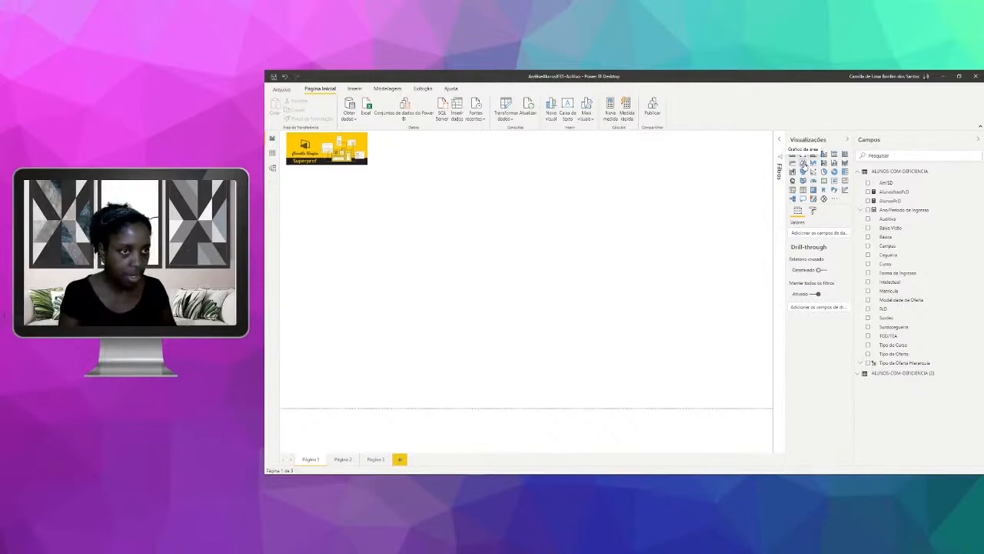
Add an area chart to the page, enlarge it to about two-thirds of the page width and place it just below the logo.
key(super+plus)
key(super+plus)
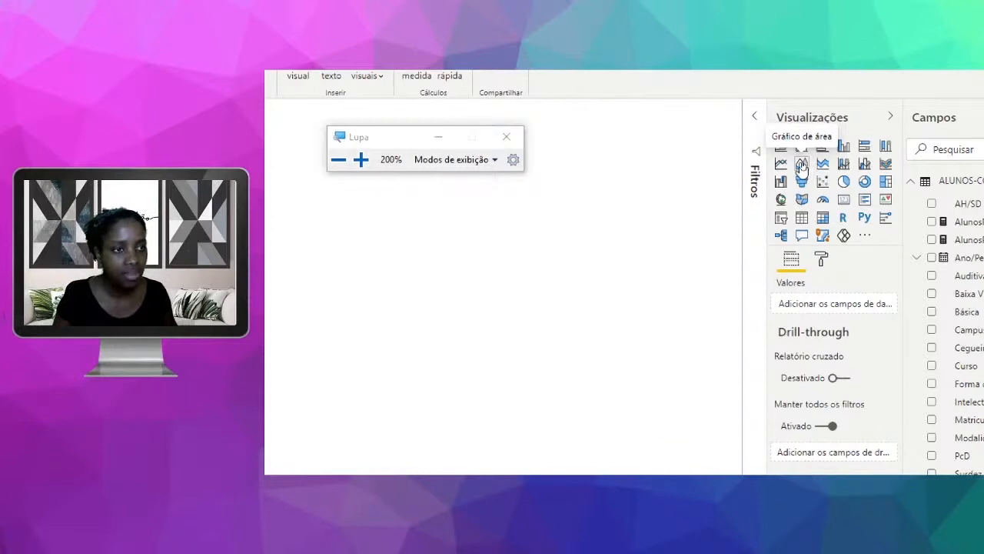
click(802, 166)
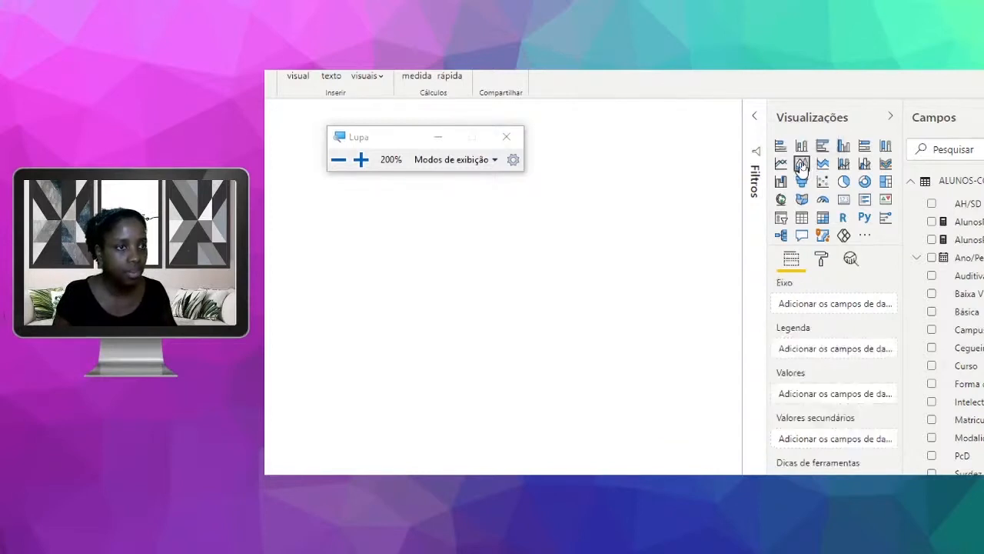
key(super+minus)
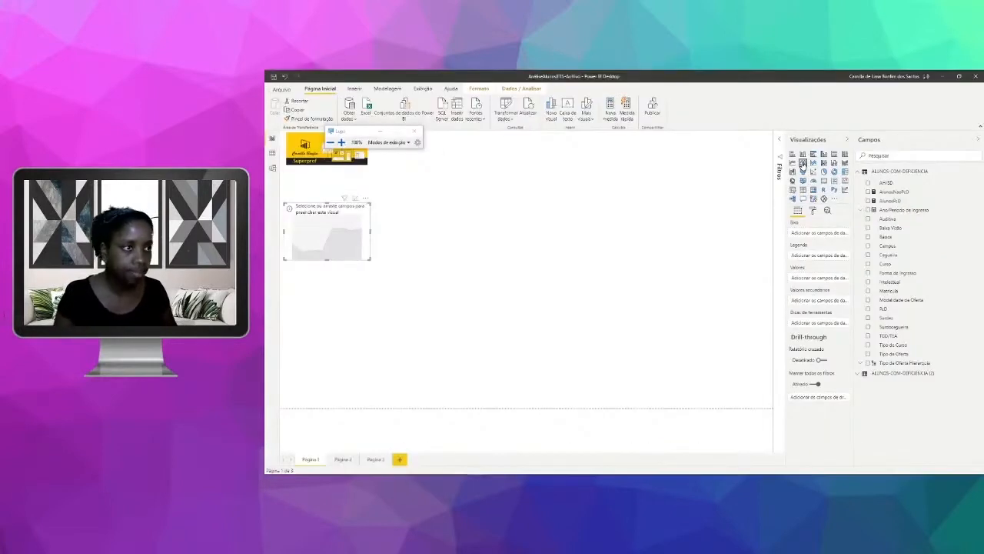
drag(368, 259, 626, 288)
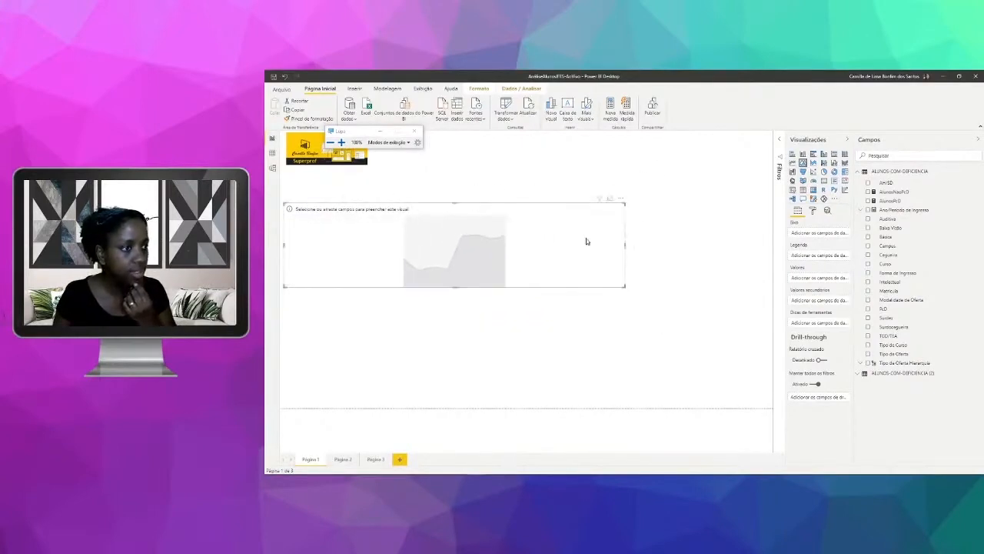
drag(587, 241, 587, 218)
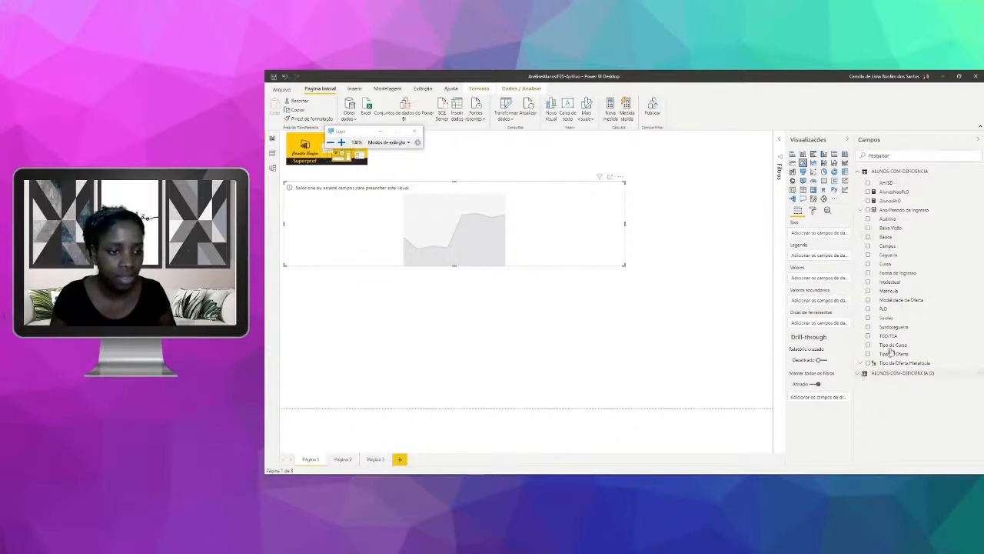
From ALUNOS-COM-DEFICIENCIA (2), assign Deficiência to the chart's Eixo, Valor to Legenda and Deficiência to Valores.
click(895, 373)
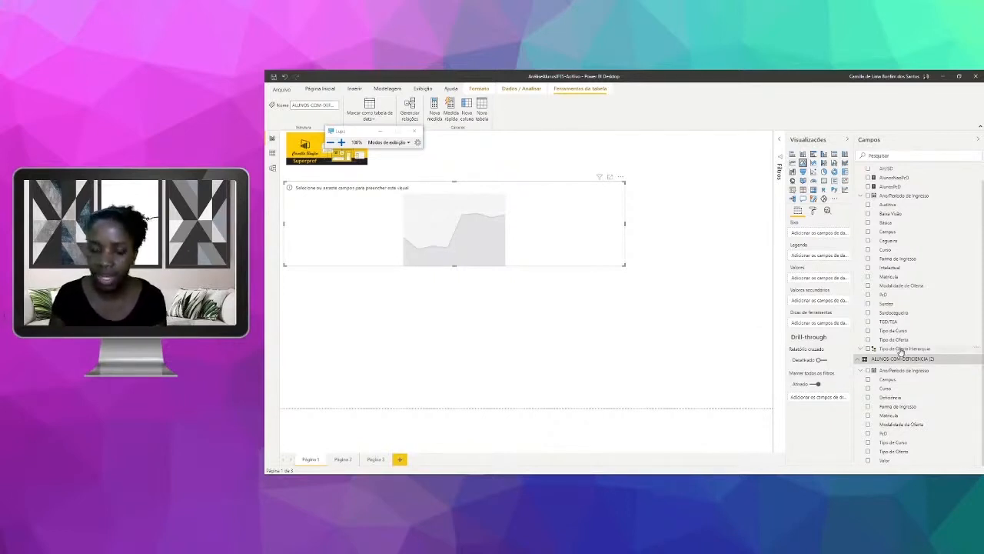
drag(884, 401, 803, 234)
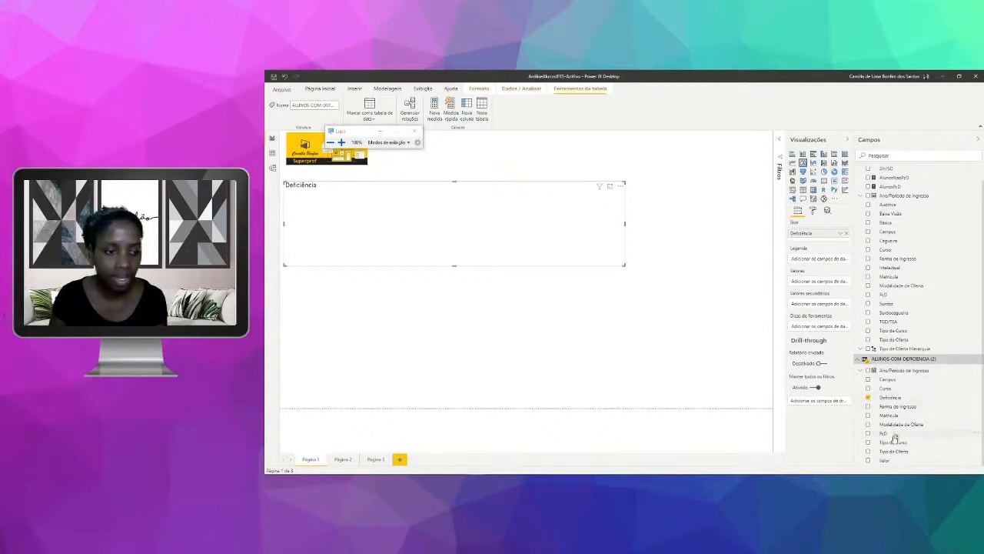
drag(884, 460, 817, 261)
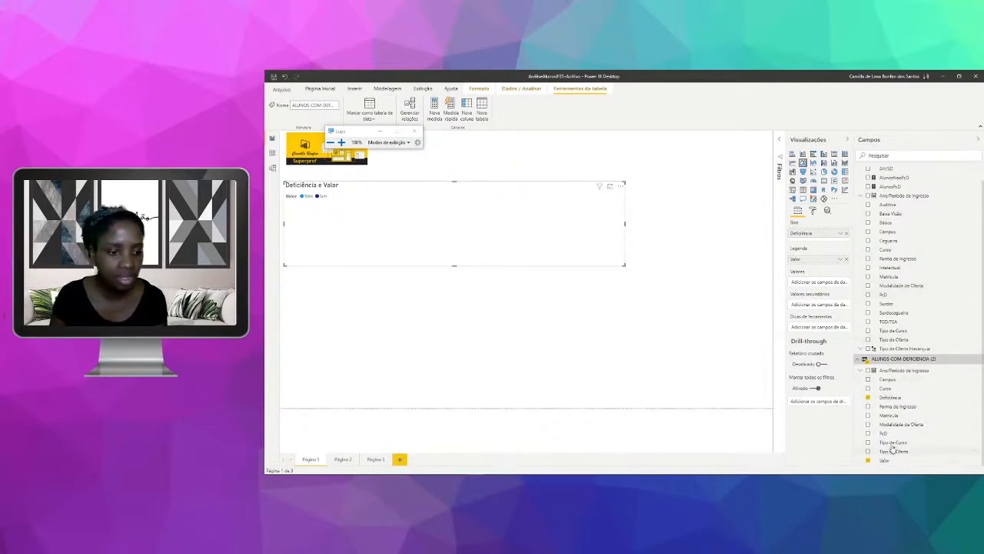
drag(897, 435, 808, 309)
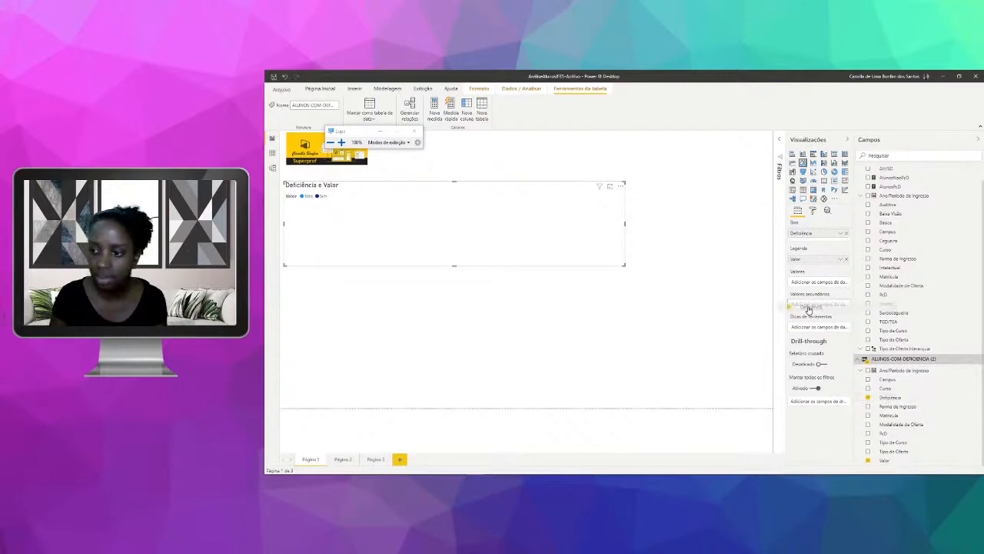
drag(808, 309, 807, 281)
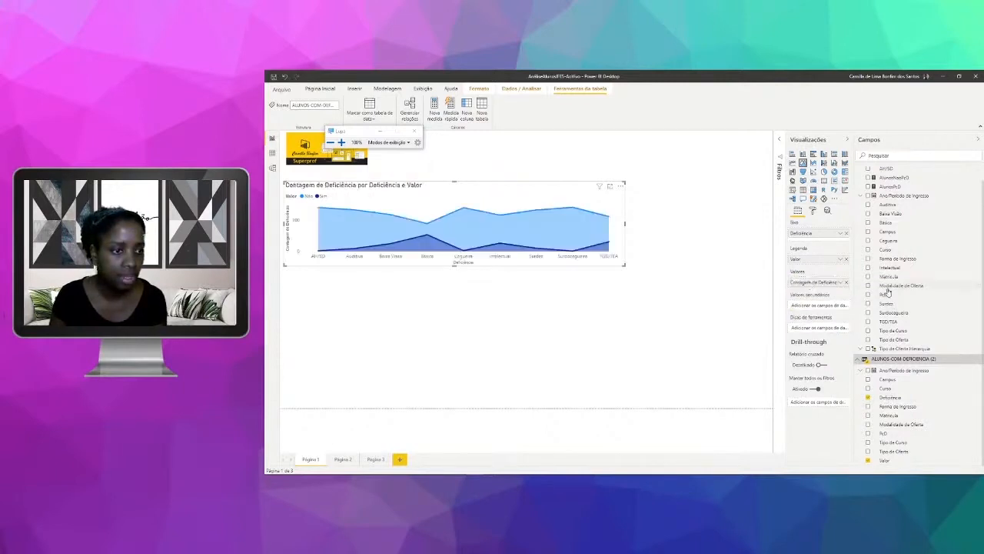
Check the aggregation options for the Deficiência values and inspect the chart's data points around Cegueira and Básica.
click(840, 282)
mouse_move(861, 307)
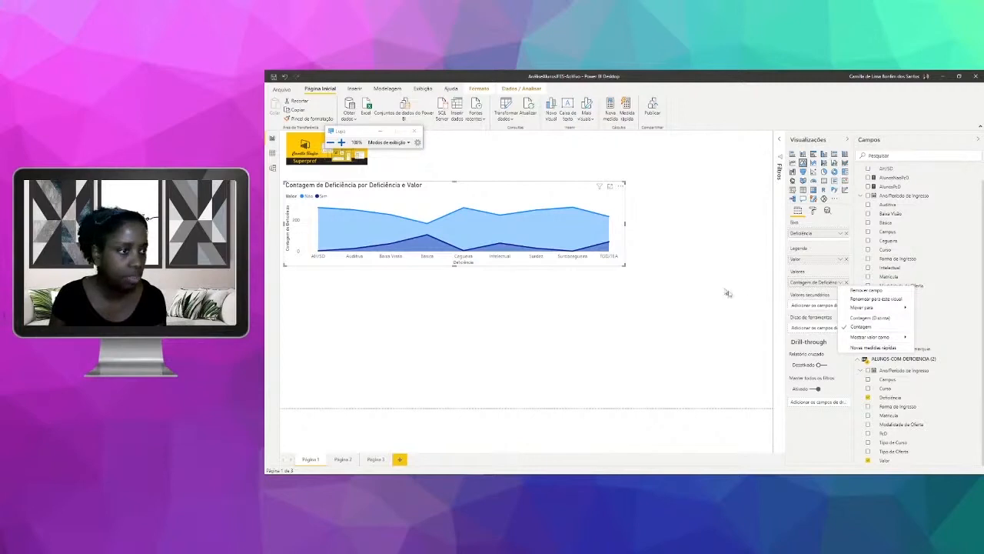
click(469, 206)
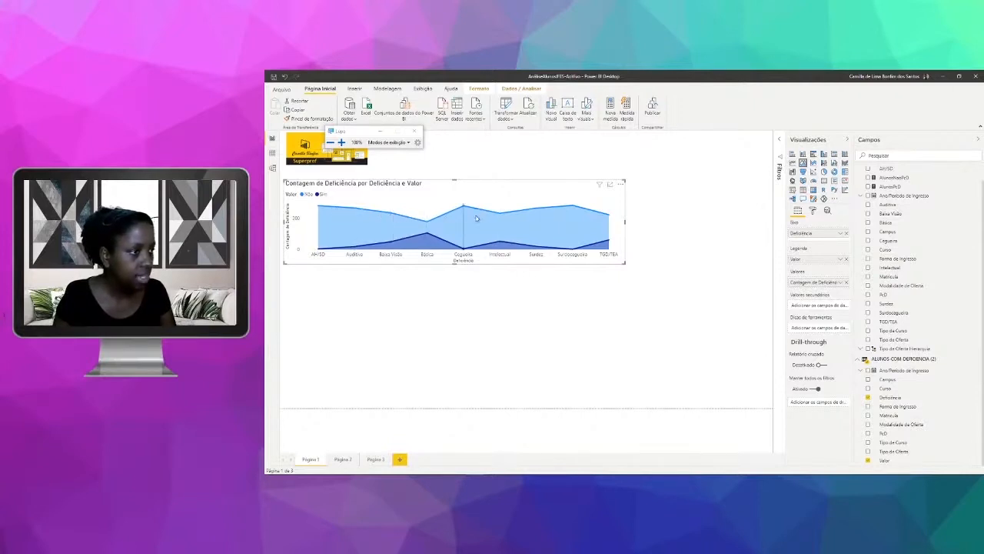
mouse_move(475, 219)
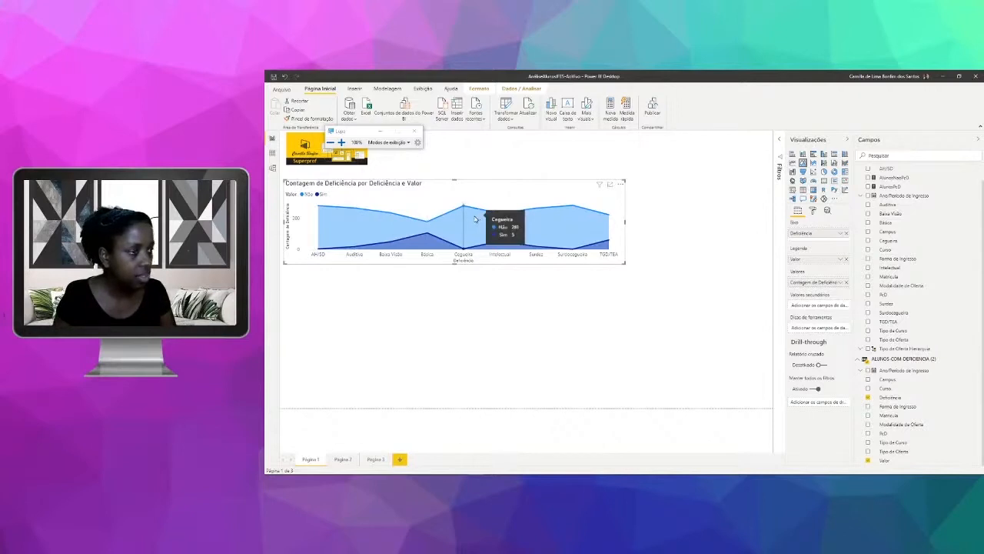
mouse_move(441, 224)
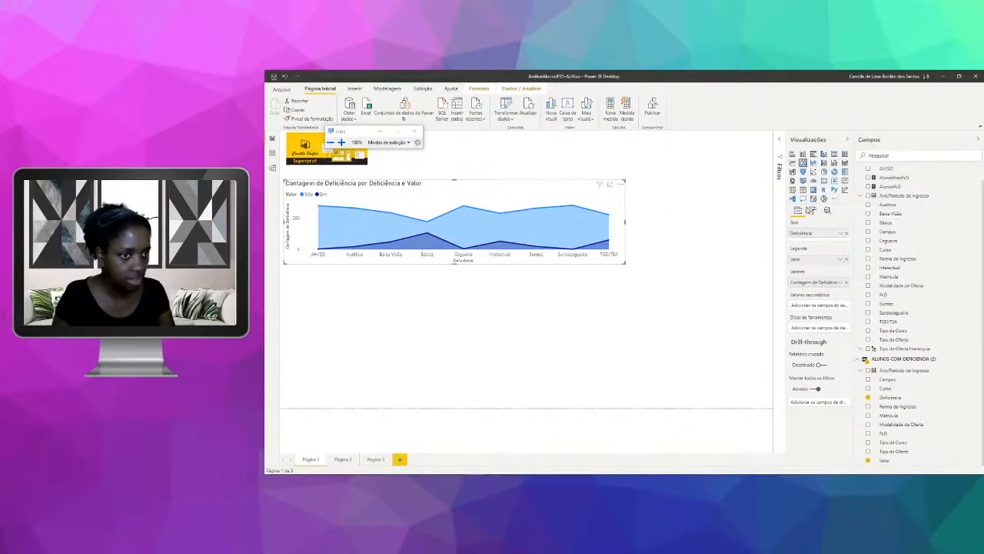
Replace the area chart's title text with "Pessoa com Deficiência".
click(812, 212)
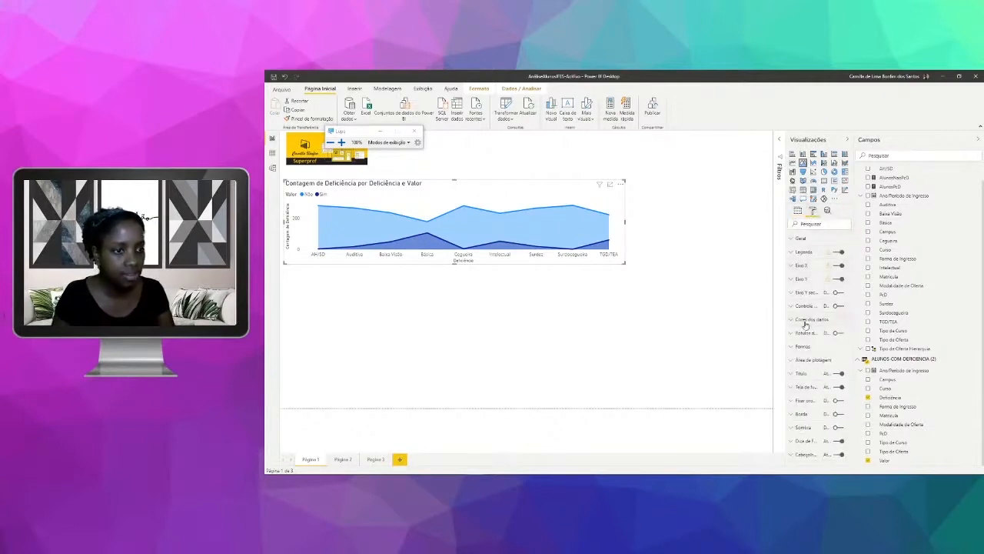
click(806, 374)
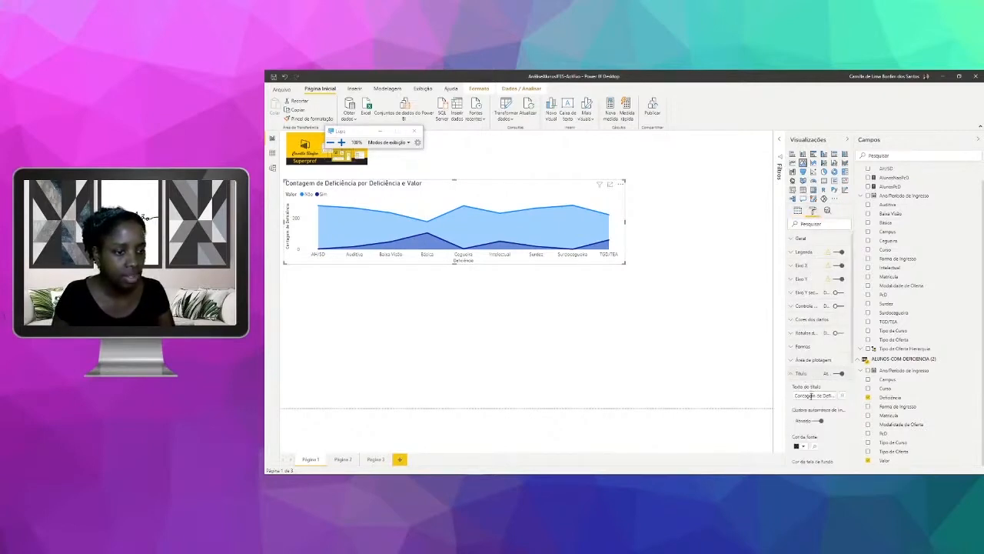
triple_click(811, 395)
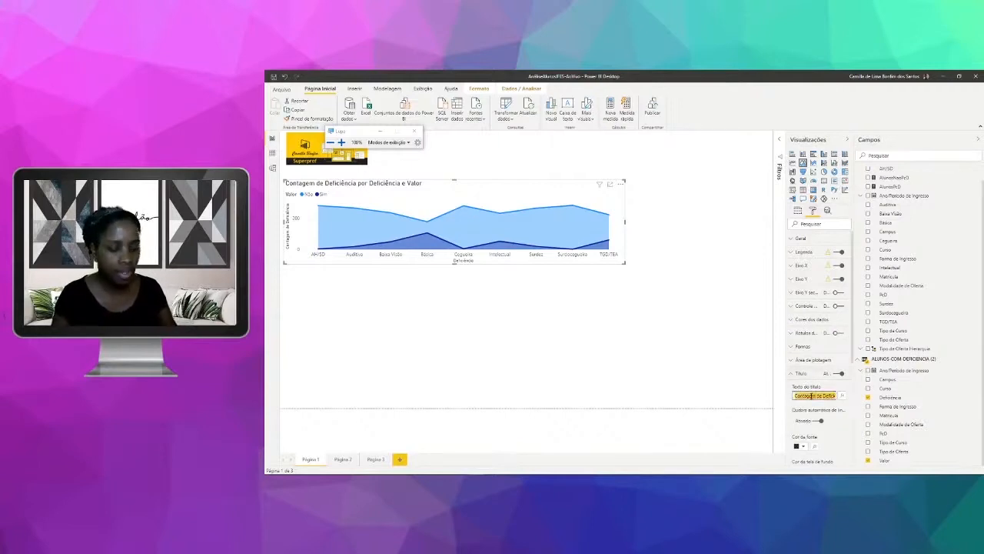
key(BackSpace)
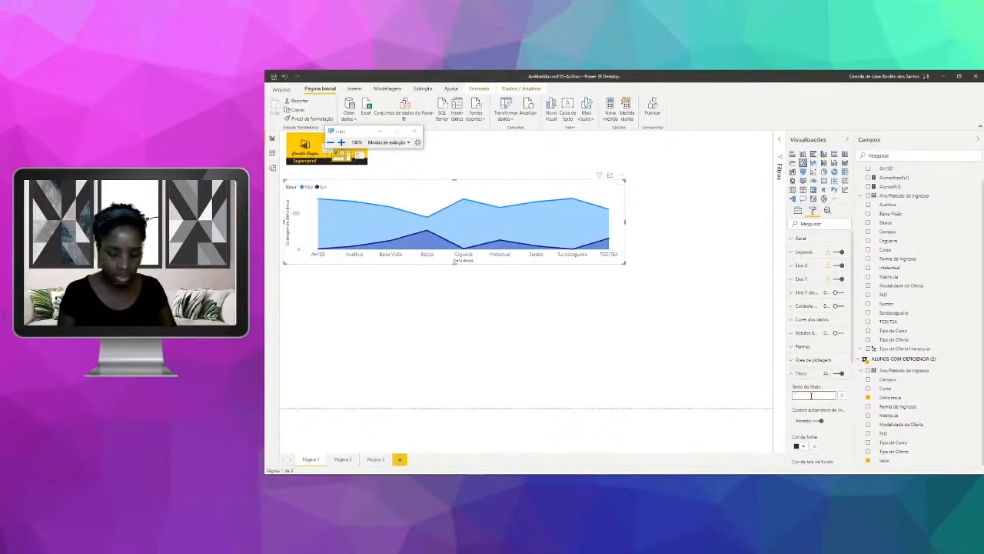
text(Pessoa)
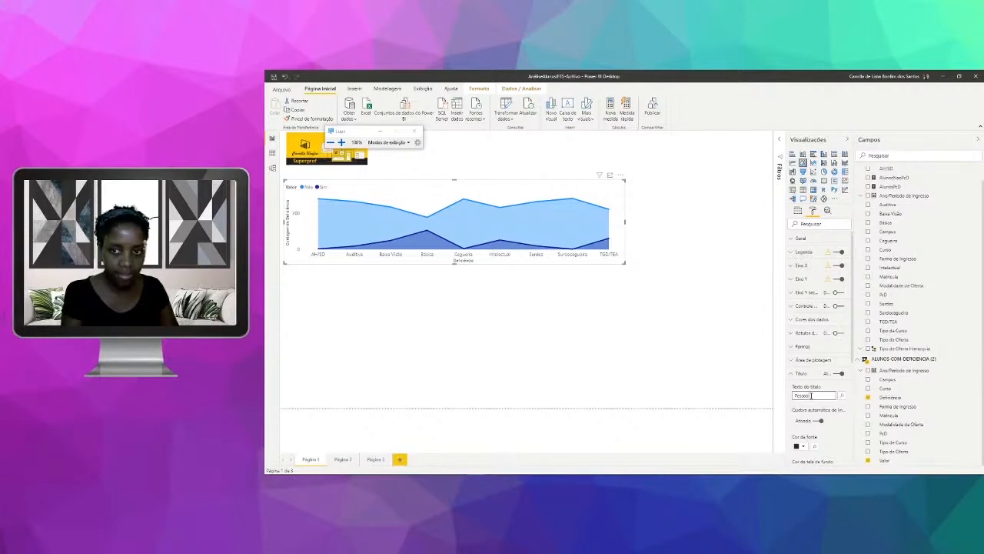
text( com Deficiência)
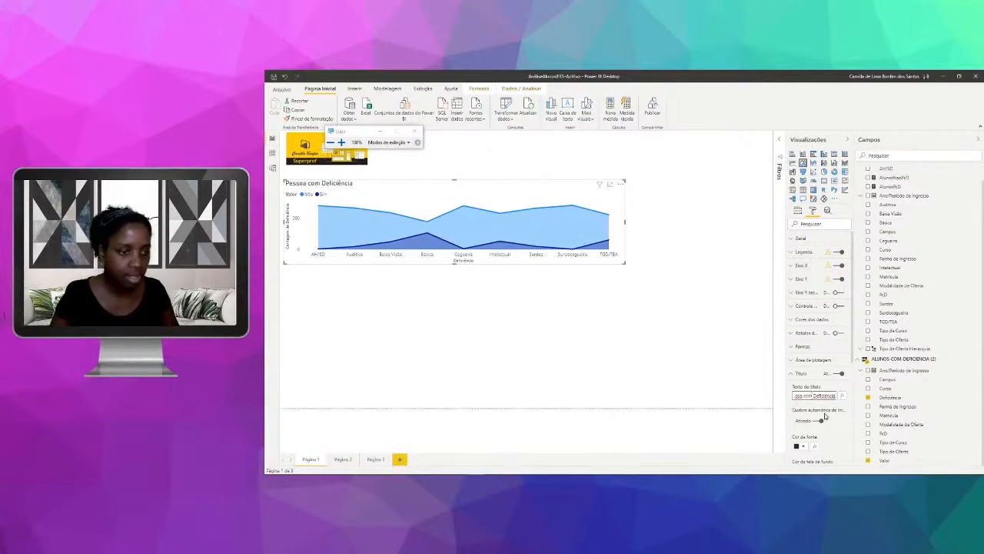
Center the chart title and set its font family to Segoe (Bold).
scroll(822, 408, down, 3)
click(806, 384)
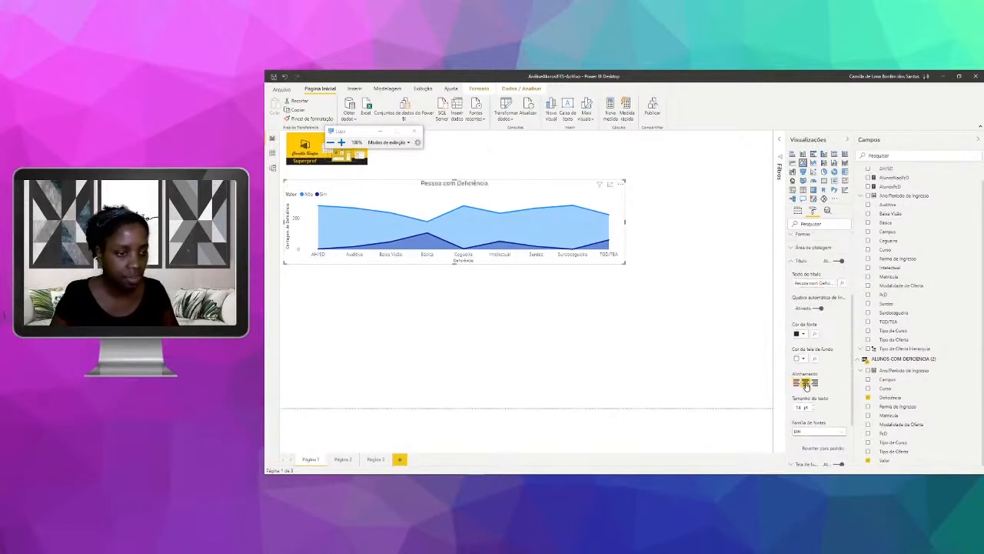
scroll(829, 390, down, 1)
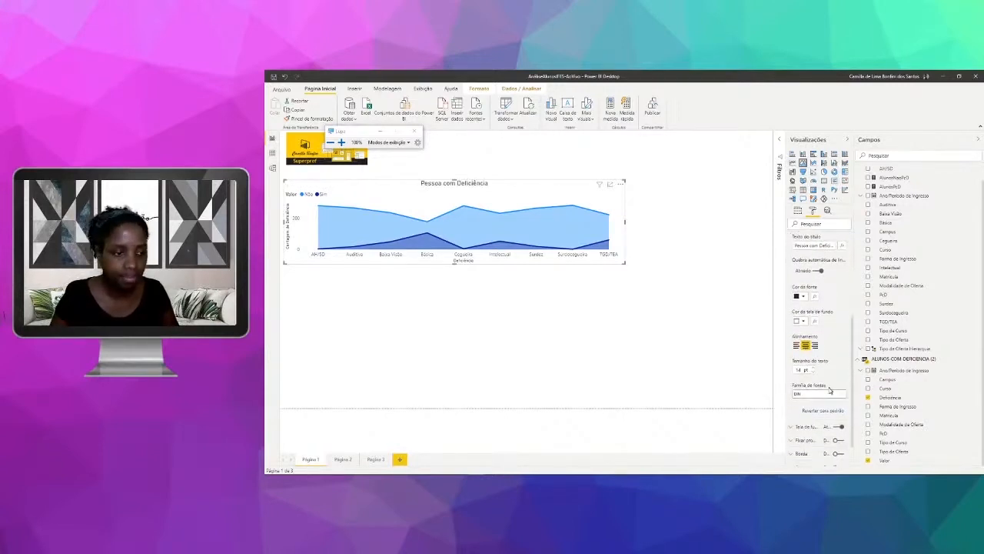
click(819, 393)
scroll(807, 360, down, 3)
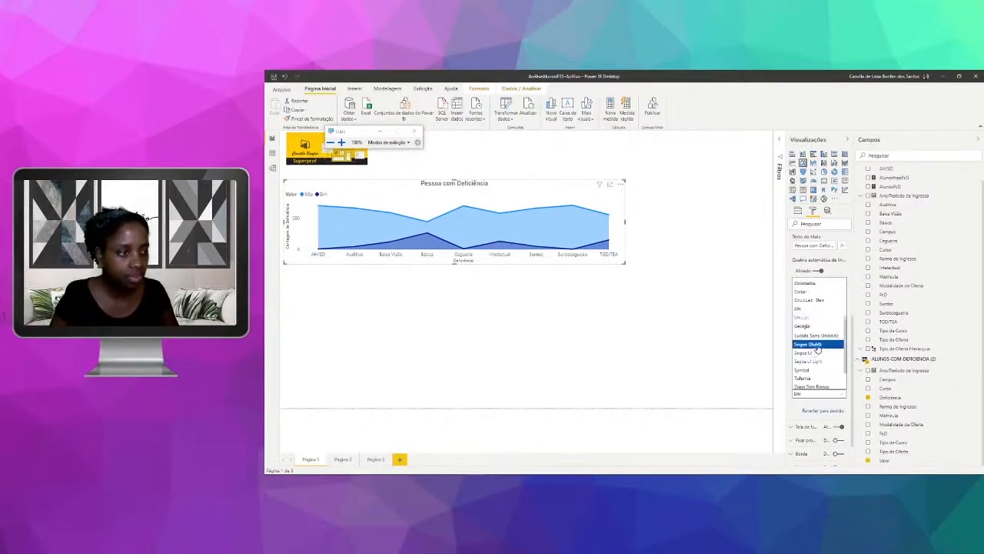
click(817, 348)
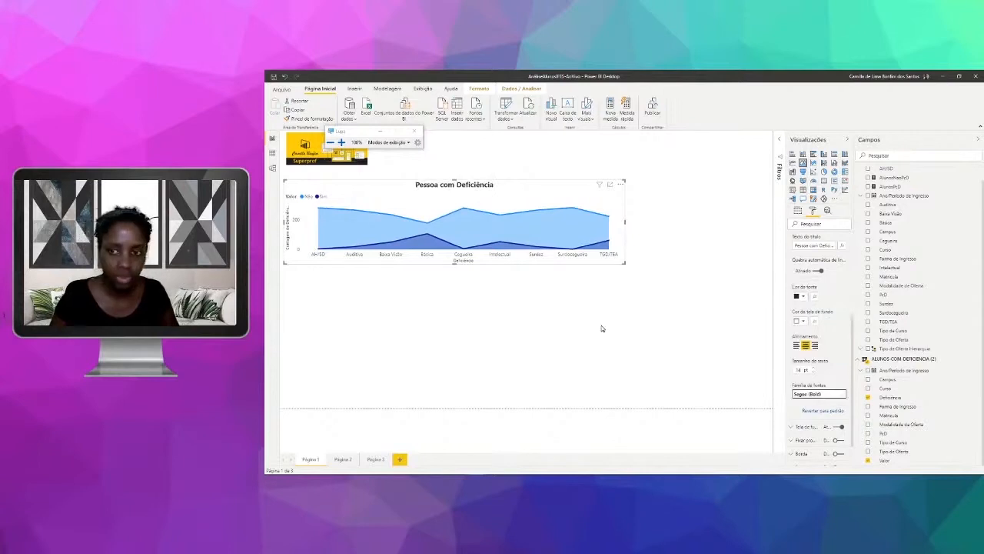